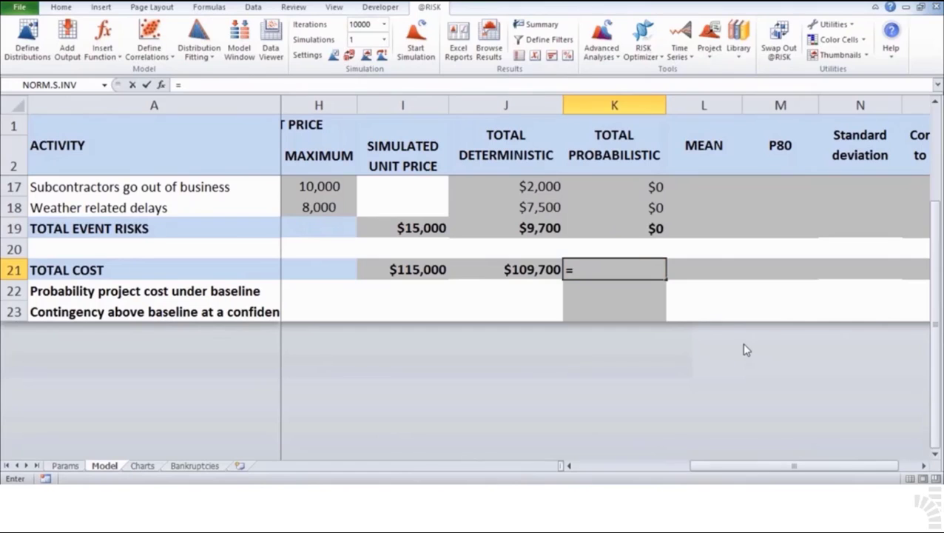
# Enter the formula =K13+K19 in cell K21 as the probabilistic total cost, adding activity cost and total event risks.
pyautogui.scroll(1, 695, 289)
pyautogui.scroll(1, 650, 237)
pyautogui.click(650, 237)
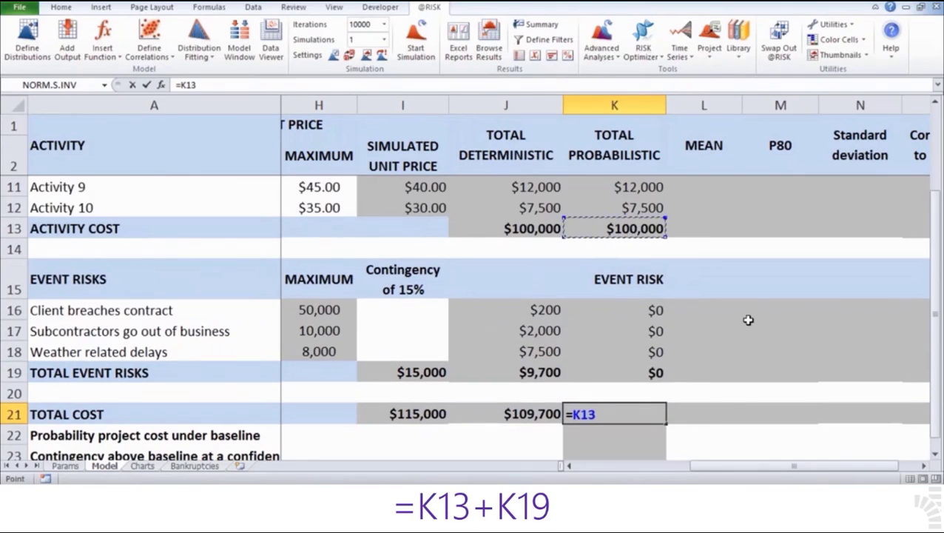
pyautogui.write('+')
pyautogui.click(653, 375)
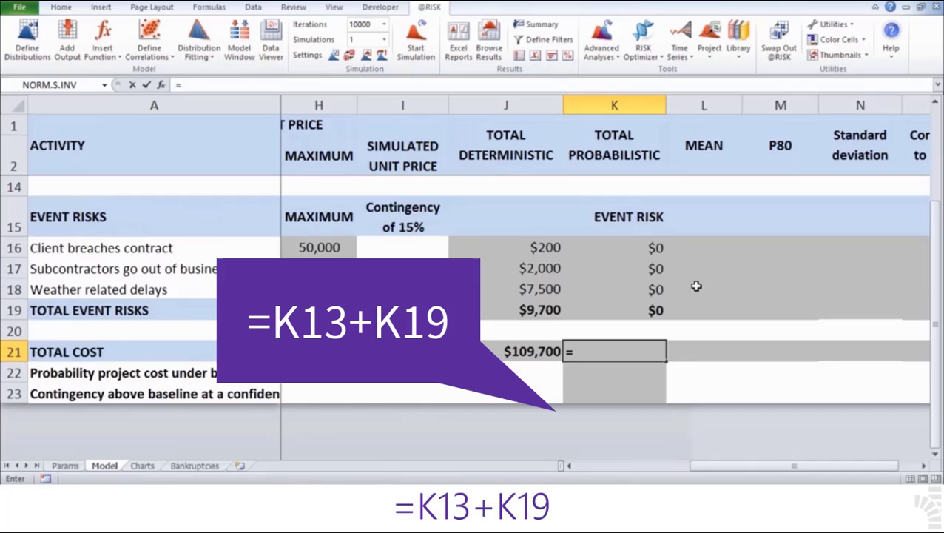
pyautogui.scroll(1, 696, 283)
pyautogui.click(650, 229)
pyautogui.write('+')
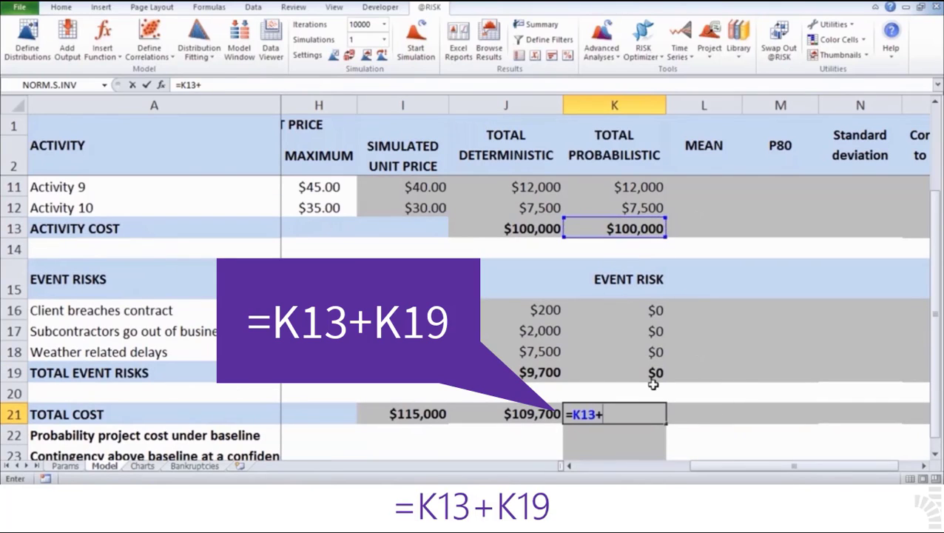
pyautogui.click(652, 374)
pyautogui.scroll(-1, 652, 373)
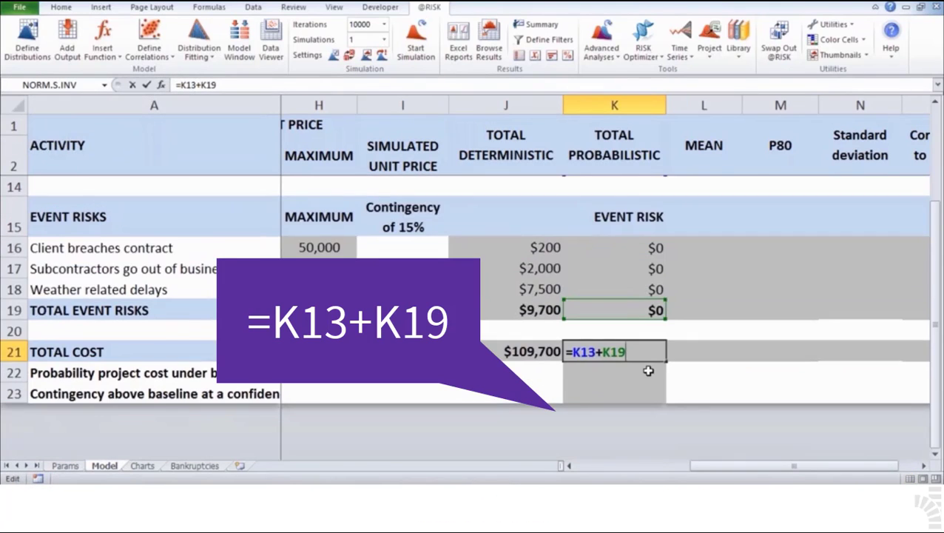
pyautogui.scroll(1, 649, 371)
pyautogui.hotkey('ctrl', 'Return')
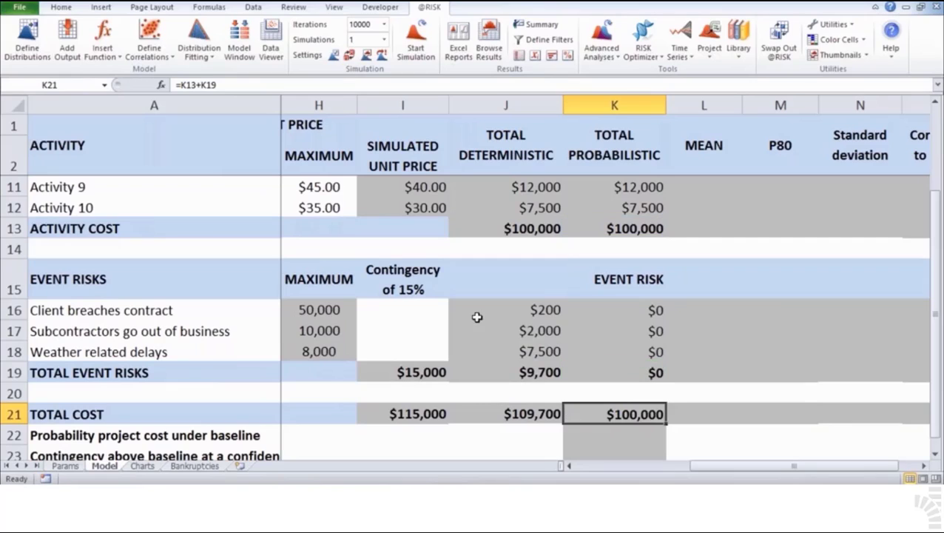
pyautogui.press('F2')
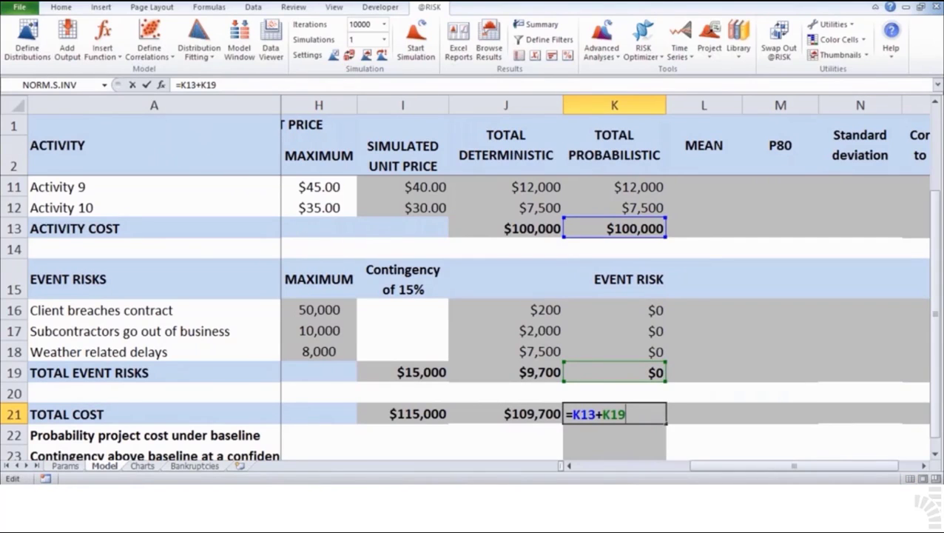
pyautogui.press('Escape')
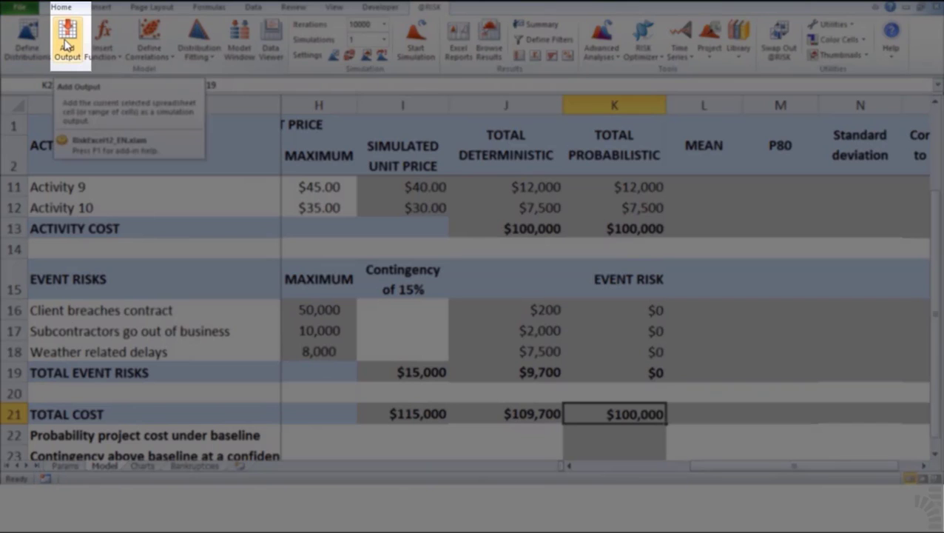
pyautogui.click(67, 45)
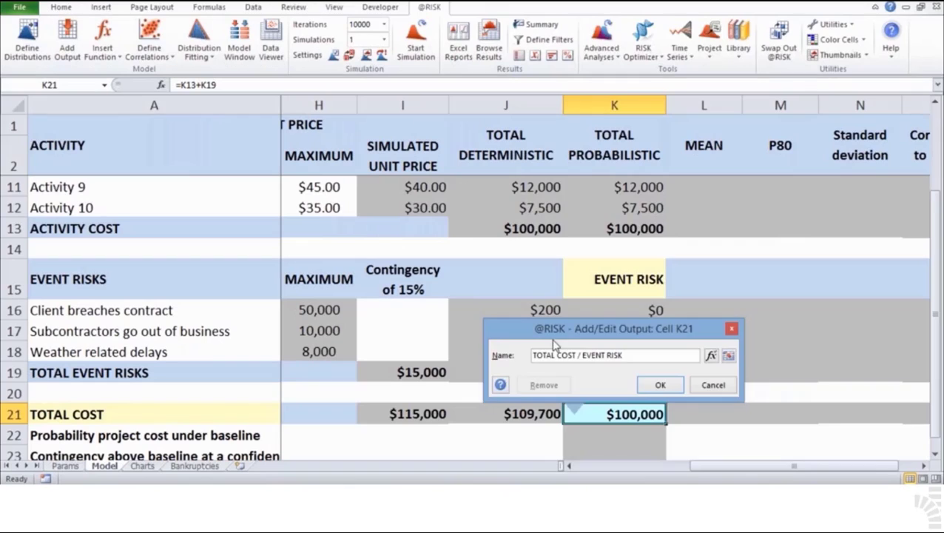
pyautogui.moveTo(557, 338); pyautogui.dragTo(459, 210)
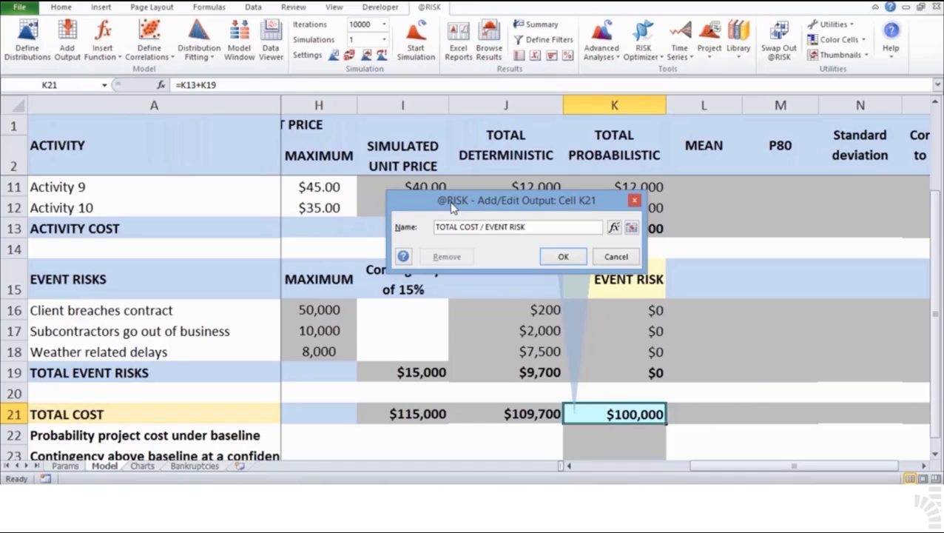
pyautogui.moveTo(459, 209); pyautogui.dragTo(390, 183)
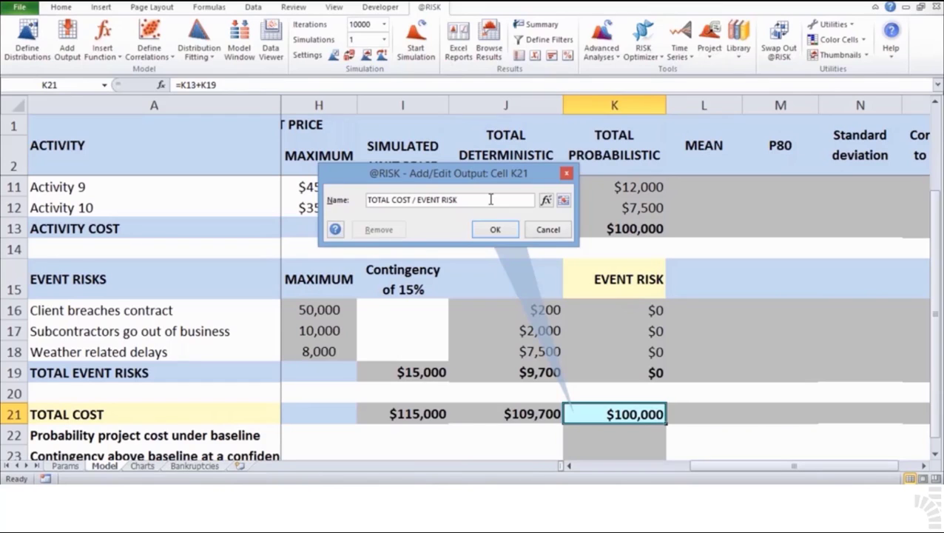
pyautogui.moveTo(491, 200); pyautogui.dragTo(412, 194)
pyautogui.press('BackSpace')
pyautogui.click(492, 231)
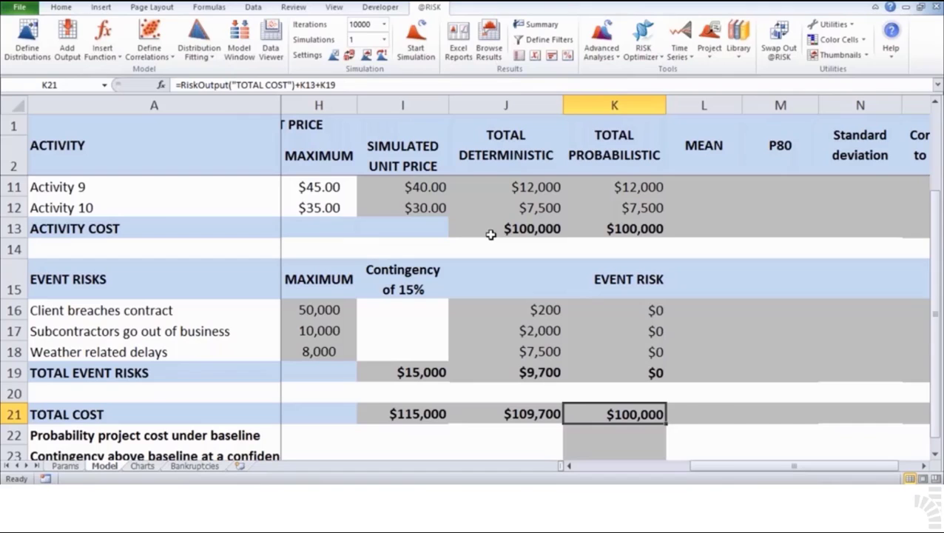
# Replace the literal output name in the K21 formula with a reference to A21, giving =RiskOutput(A21)+K13+K19.
pyautogui.press('F2')
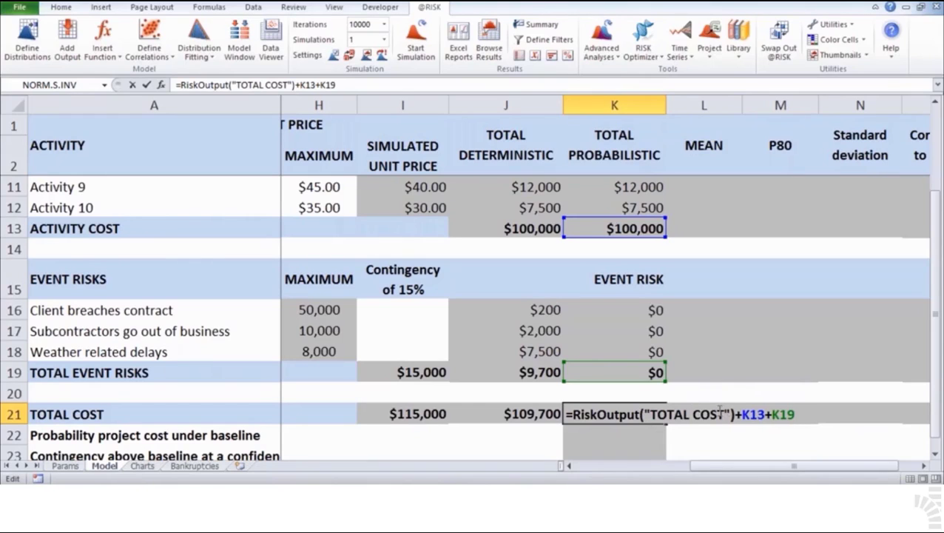
pyautogui.moveTo(731, 414); pyautogui.dragTo(642, 414)
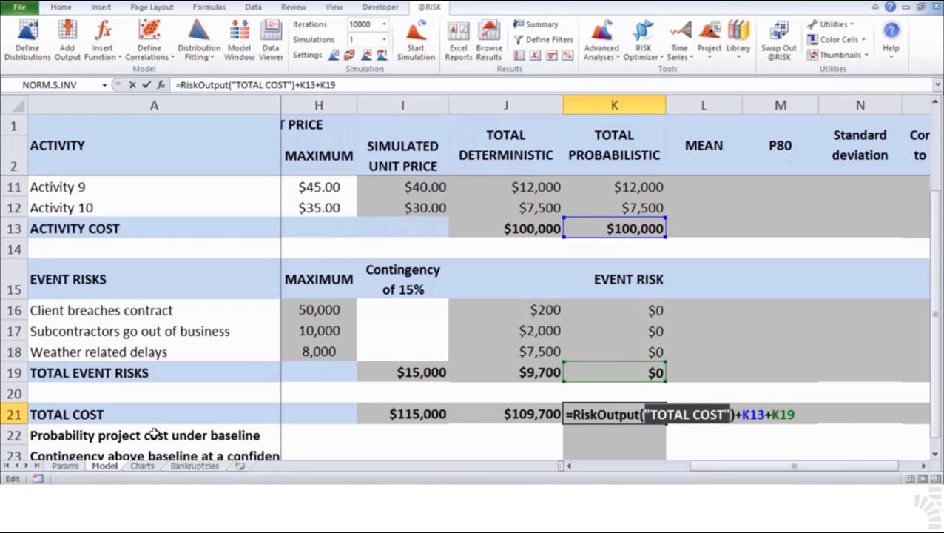
pyautogui.click(119, 417)
pyautogui.press('Return')
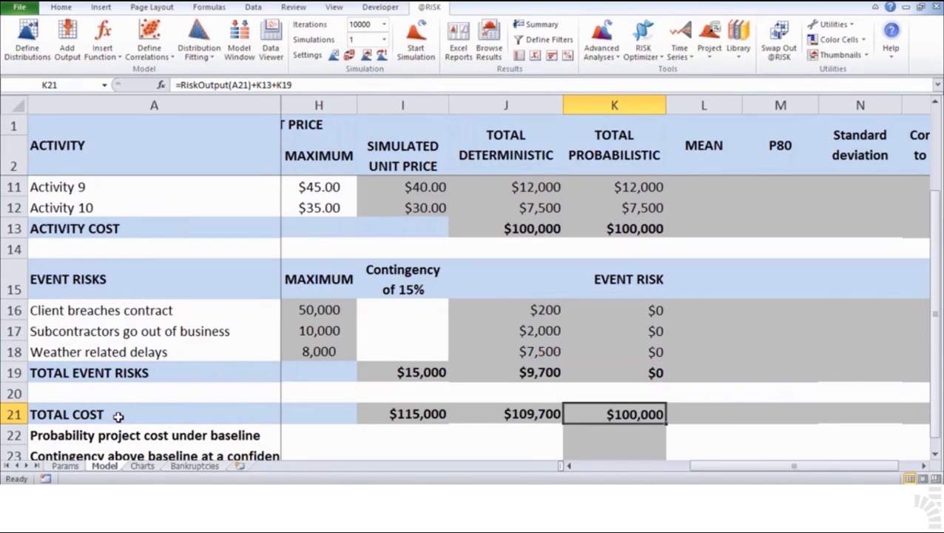
pyautogui.press('F2')
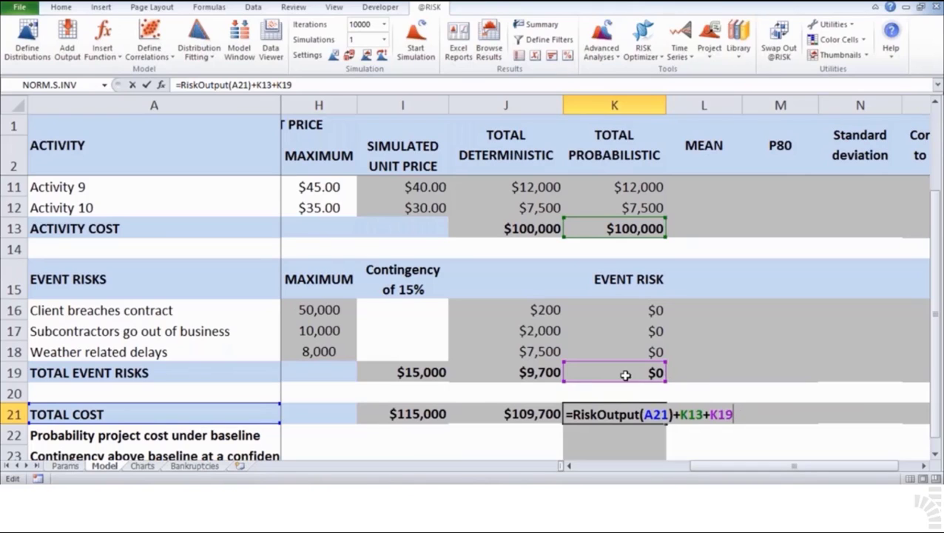
pyautogui.hotkey('ctrl', 'Return')
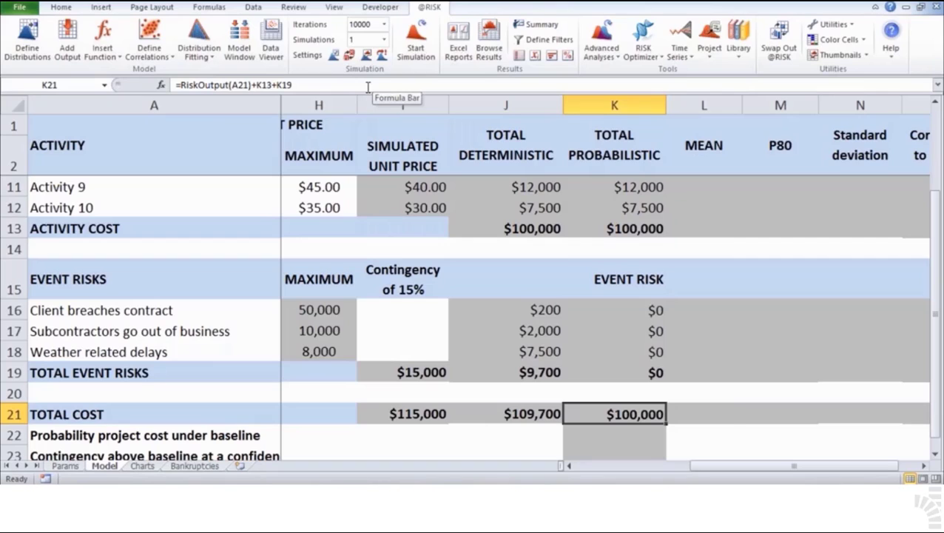
pyautogui.press('F2')
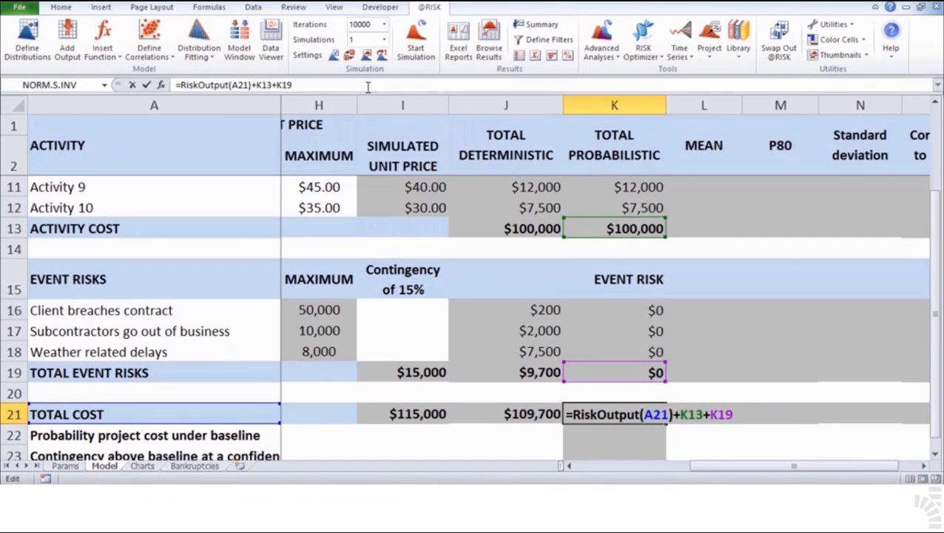
pyautogui.press('Escape')
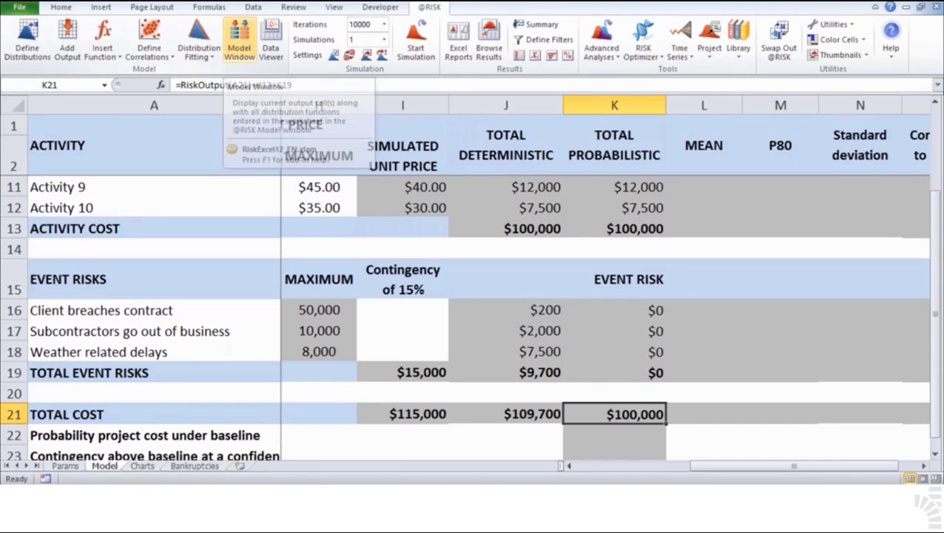
pyautogui.click(248, 51)
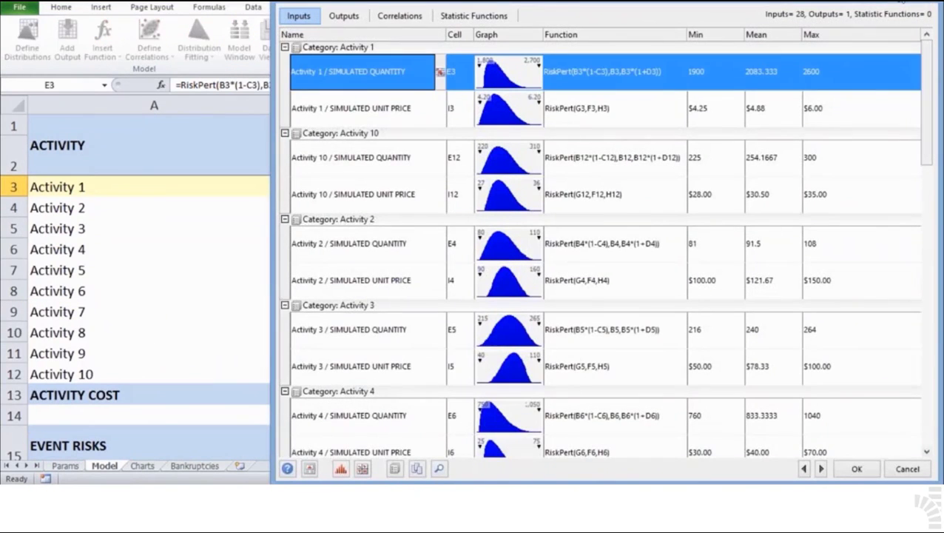
pyautogui.click(902, 2)
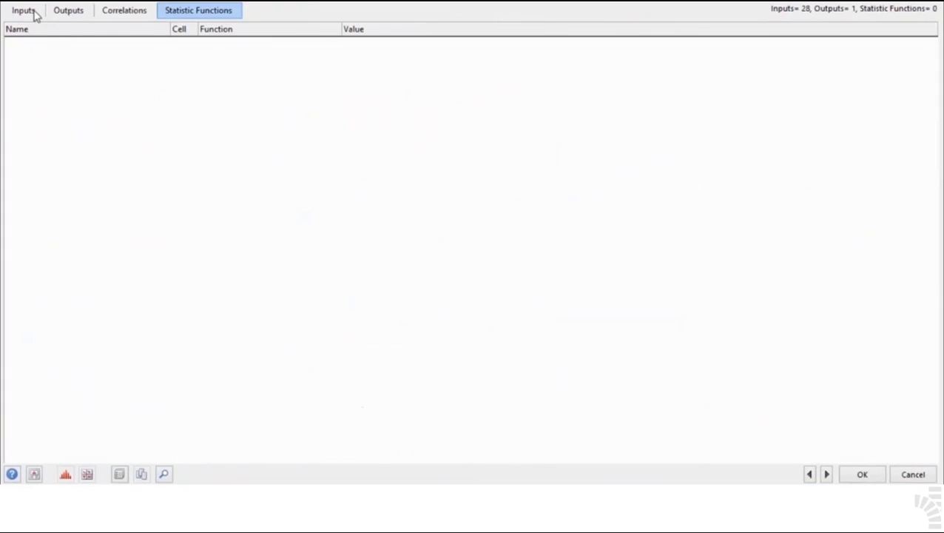
pyautogui.click(34, 12)
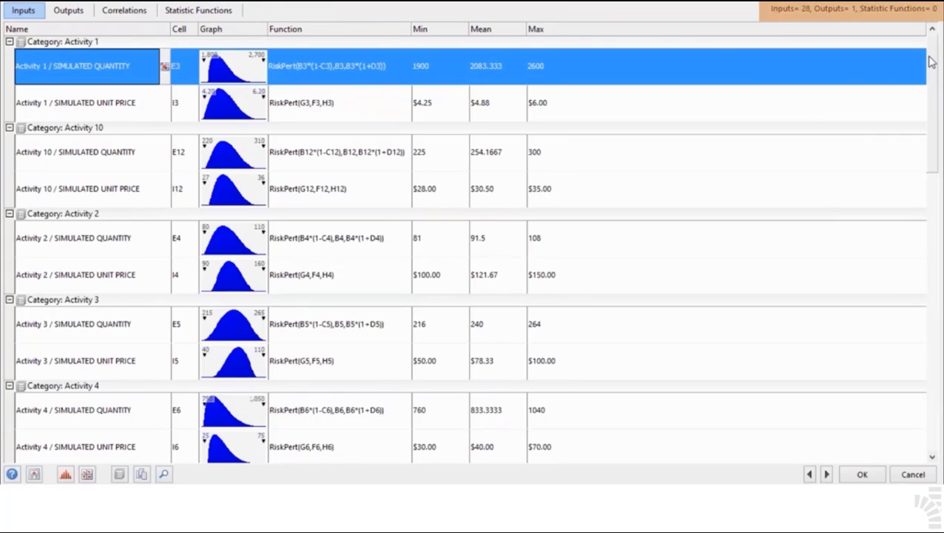
pyautogui.moveTo(934, 172); pyautogui.dragTo(935, 255)
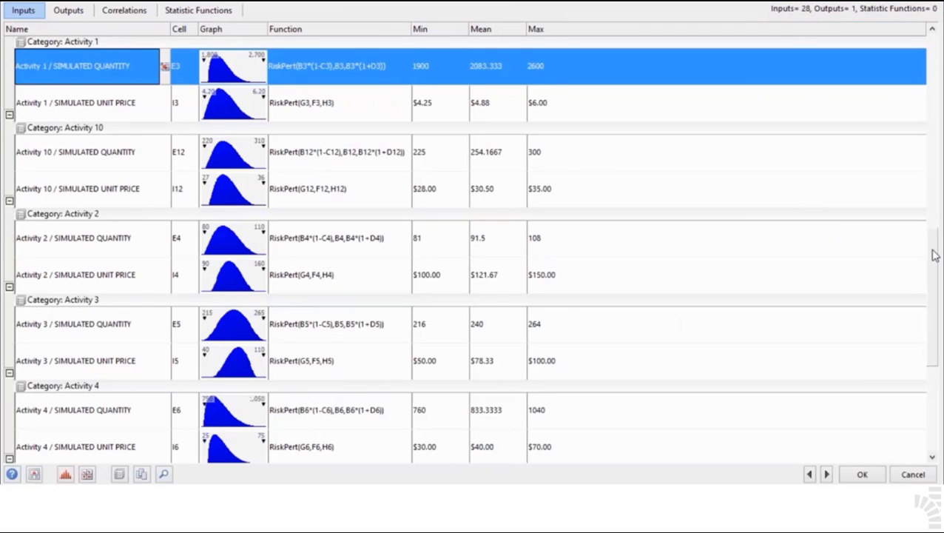
pyautogui.click(227, 231)
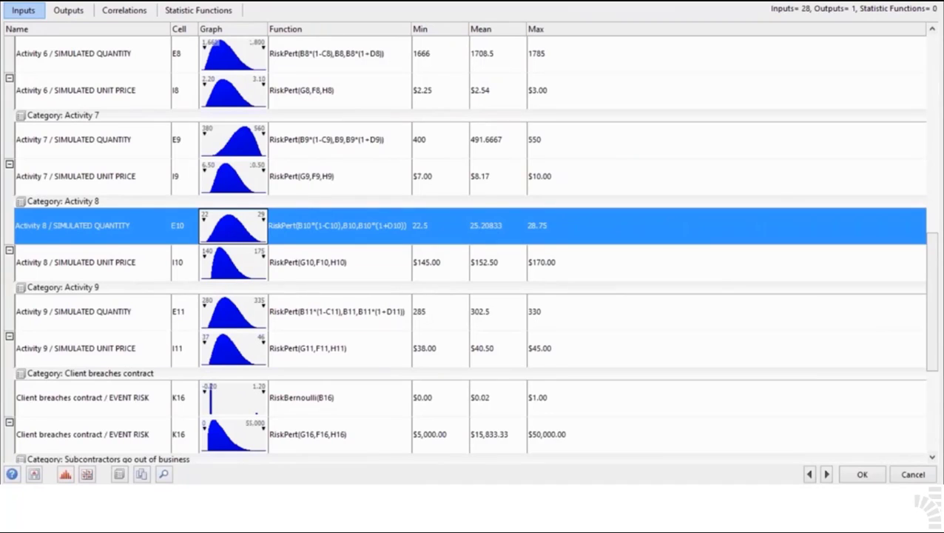
pyautogui.scroll(-2, 228, 231)
pyautogui.scroll(-3, 260, 285)
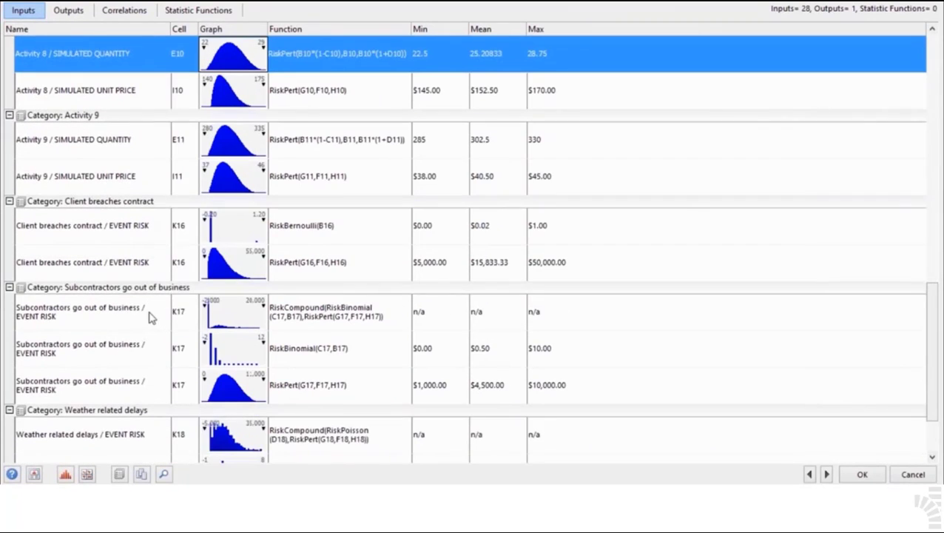
# Examine the RiskCompound, RiskBinomial and RiskPert inputs of the Subcontractors go out of business risk and the inputs below them.
pyautogui.click(151, 313)
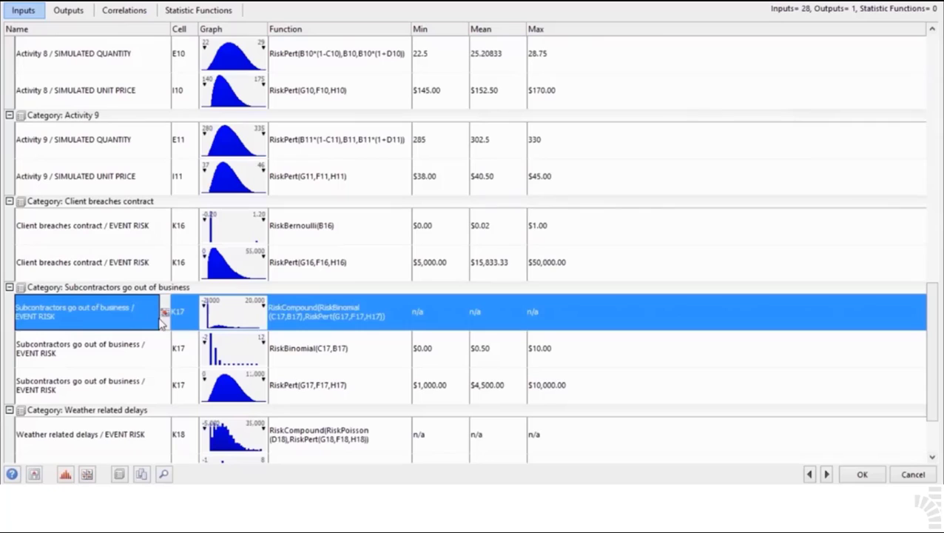
pyautogui.click(122, 356)
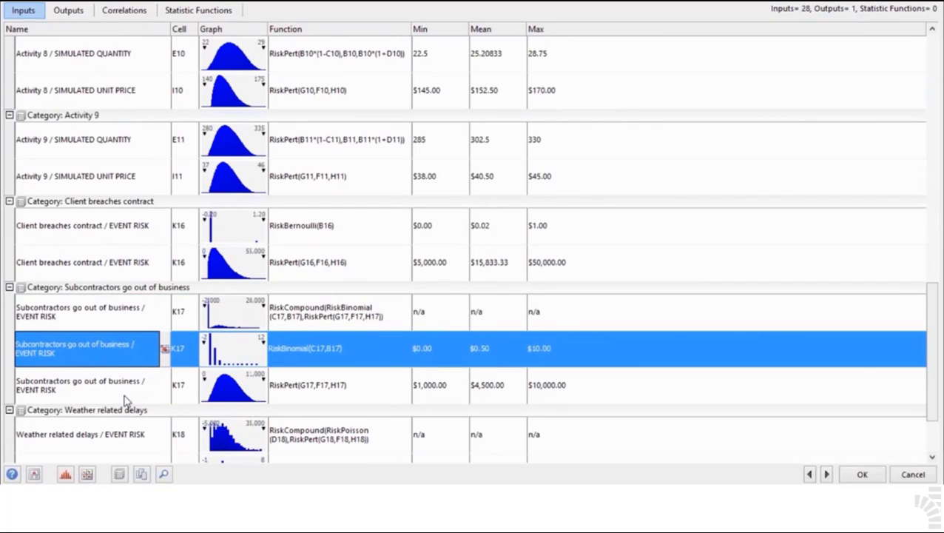
pyautogui.click(124, 392)
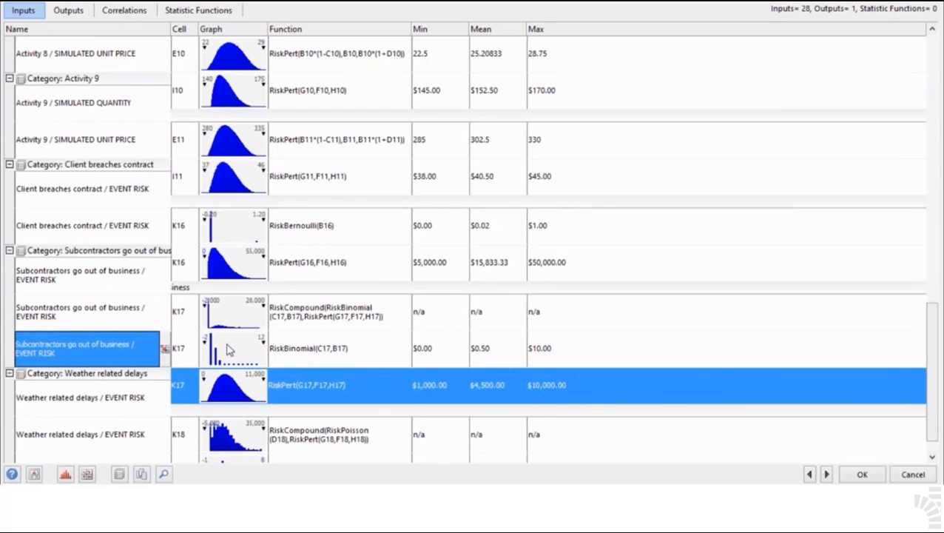
pyautogui.scroll(-1, 228, 349)
pyautogui.click(158, 363)
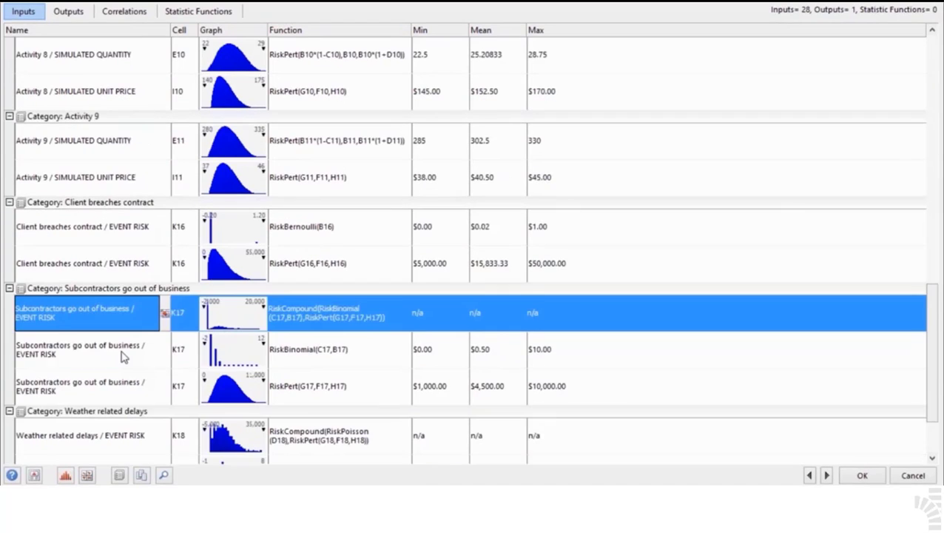
pyautogui.click(121, 353)
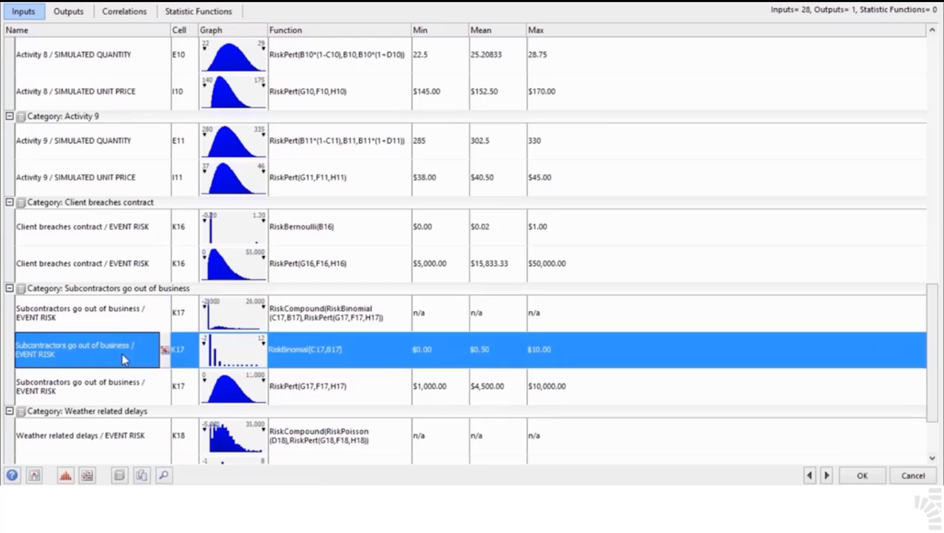
pyautogui.click(124, 393)
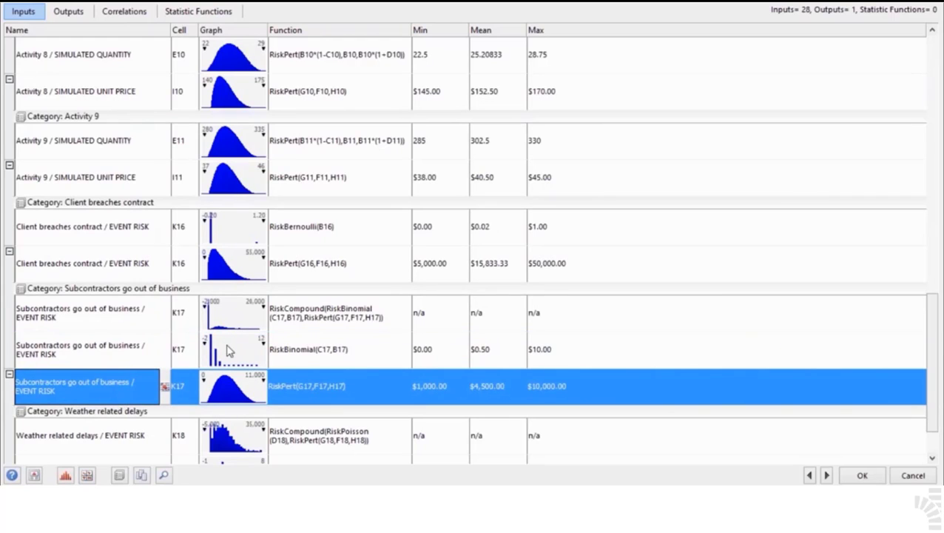
pyautogui.scroll(-1, 228, 351)
pyautogui.scroll(-2, 228, 350)
pyautogui.click(126, 366)
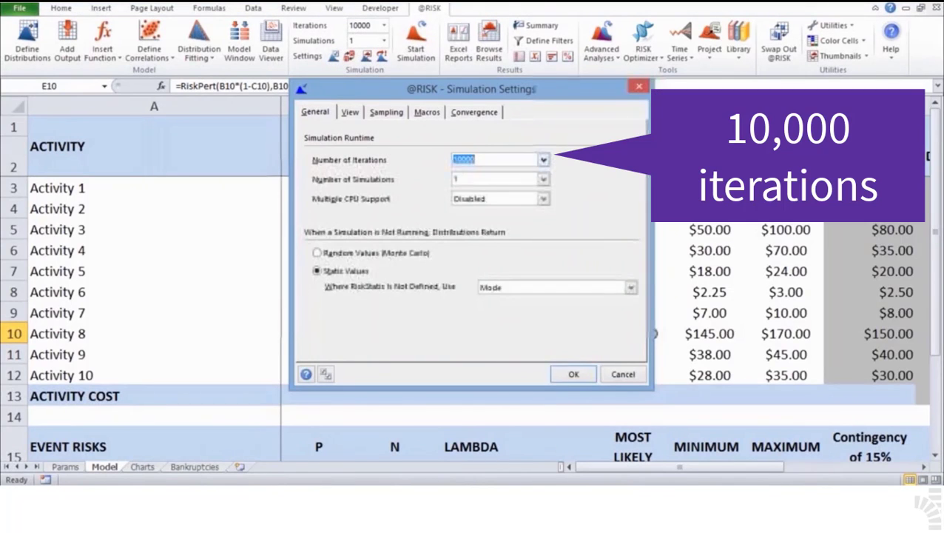
# Set the simulation settings to 10000 iterations and 1 simulation.
pyautogui.click(544, 162)
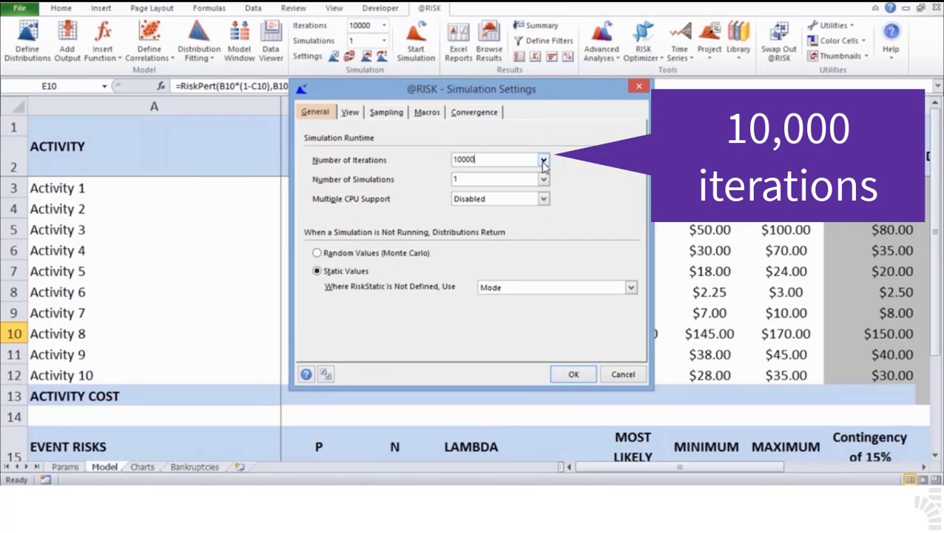
pyautogui.click(544, 161)
pyautogui.click(500, 217)
pyautogui.doubleClick(487, 182)
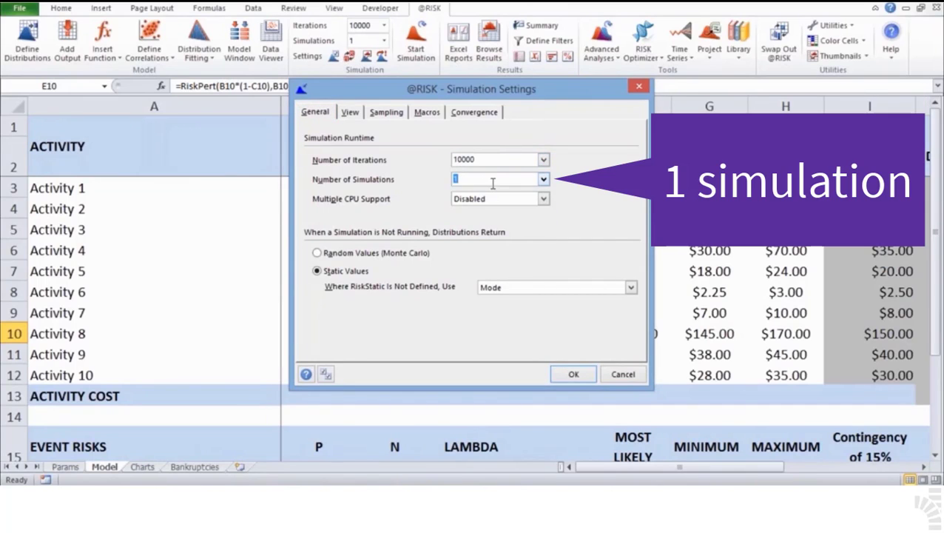
pyautogui.write('1')
# Configure sampling with Latin Hypercube, the Mersenne Twister generator, a fixed initial seed of 5 and the same seed for all simulations.
pyautogui.click(379, 113)
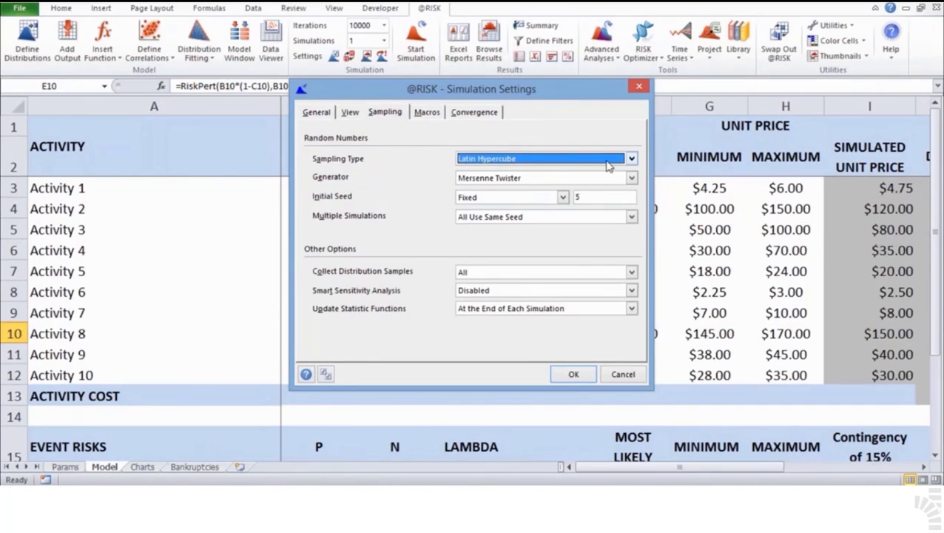
pyautogui.click(632, 159)
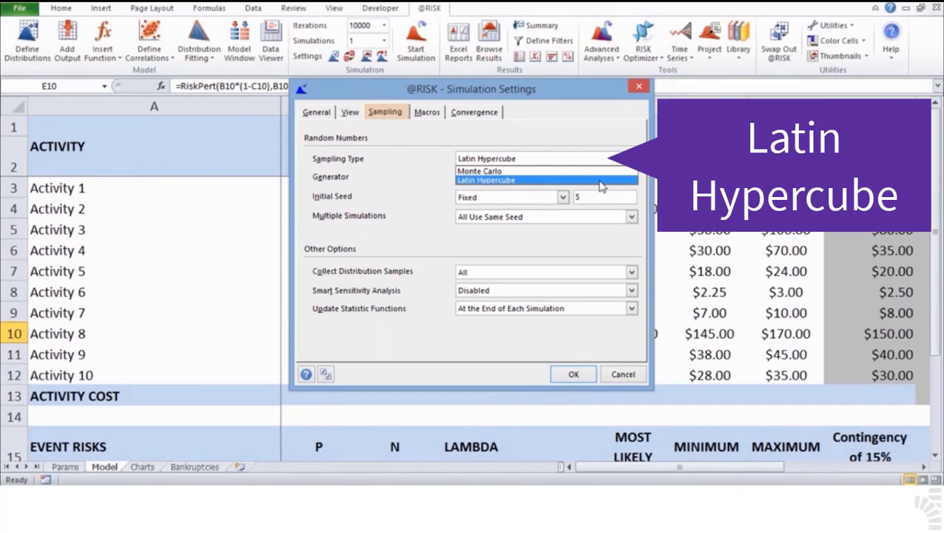
pyautogui.click(600, 181)
pyautogui.click(567, 181)
pyautogui.click(568, 186)
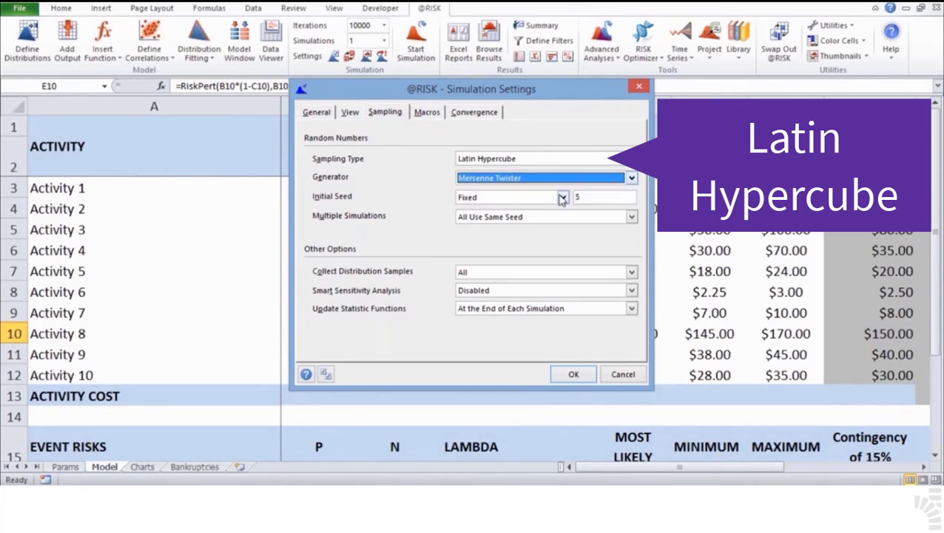
pyautogui.click(541, 199)
pyautogui.click(544, 219)
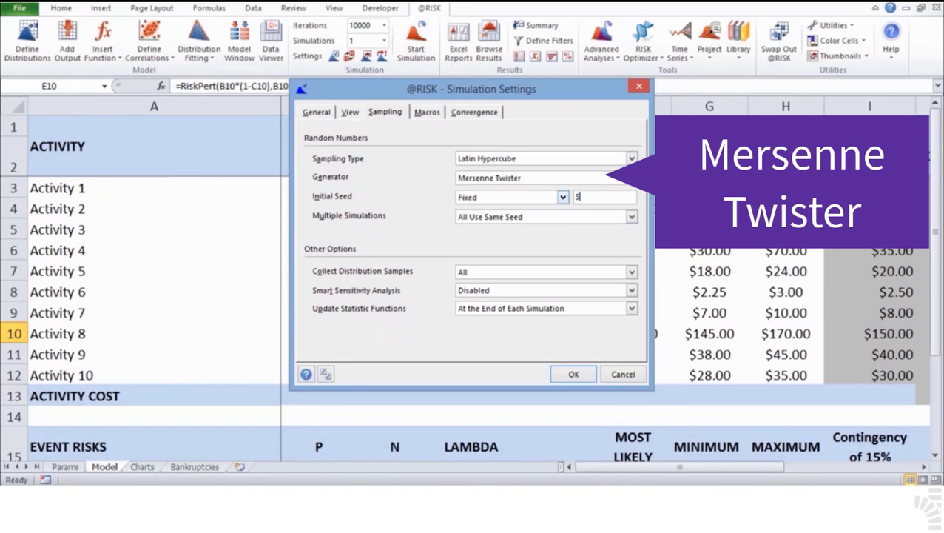
pyautogui.click(632, 217)
pyautogui.click(581, 229)
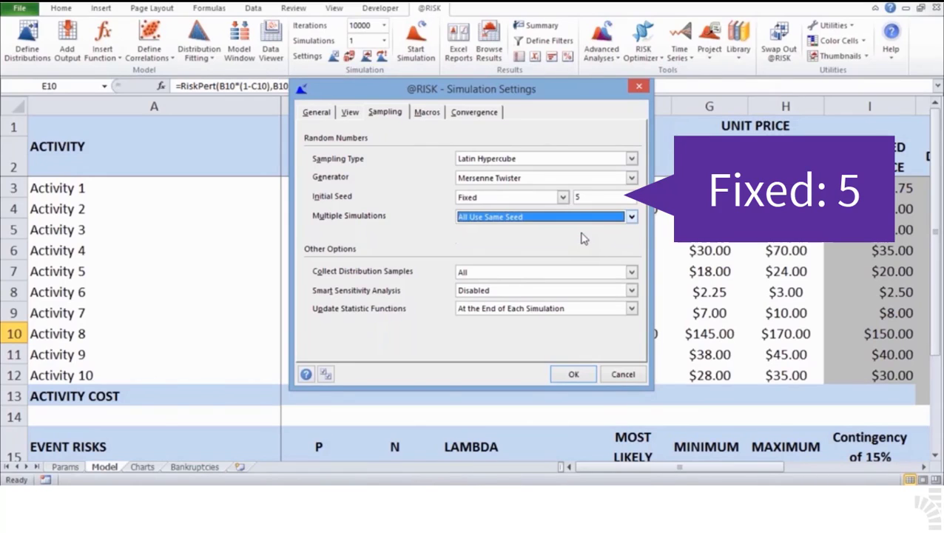
# Collect all distribution samples, keep smart sensitivity analysis disabled, update statistic functions at the end of each simulation, and apply the settings.
pyautogui.click(632, 273)
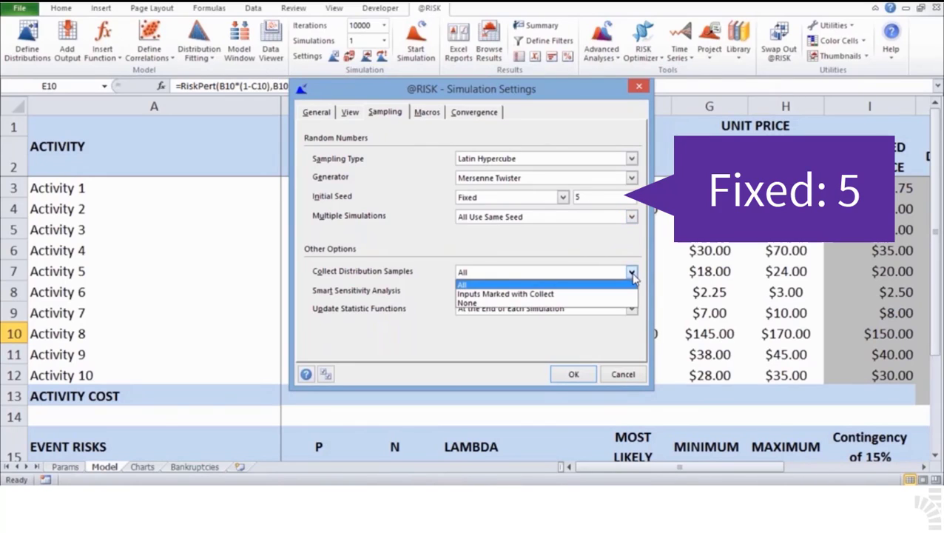
pyautogui.click(632, 285)
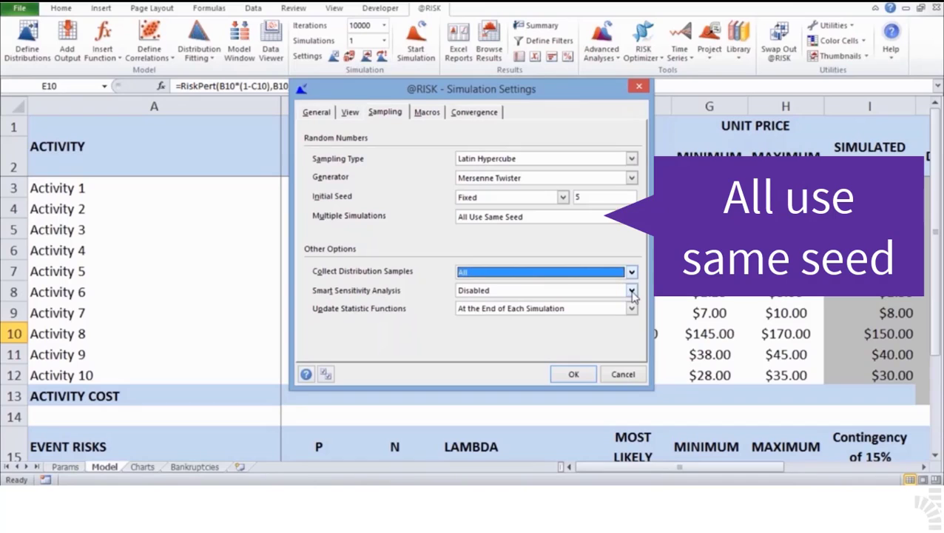
pyautogui.click(632, 292)
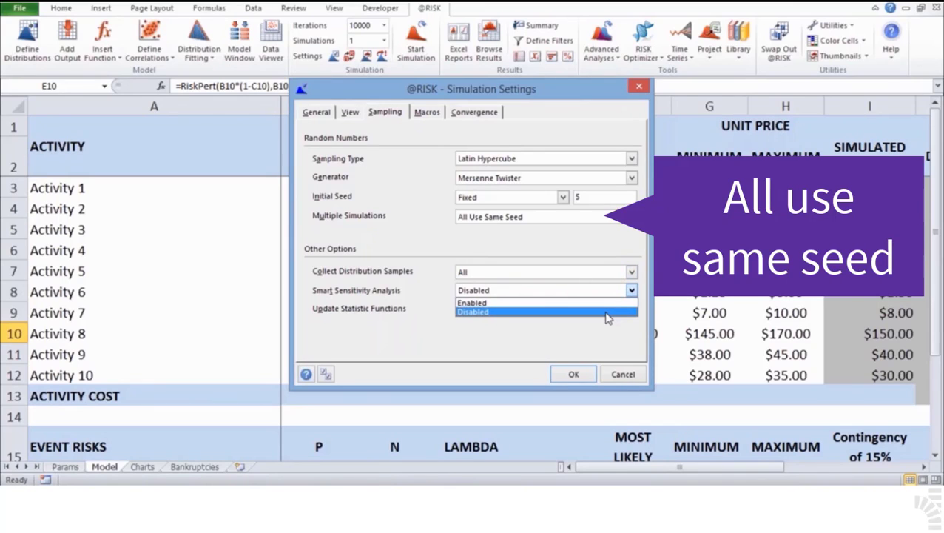
pyautogui.click(606, 317)
pyautogui.click(632, 309)
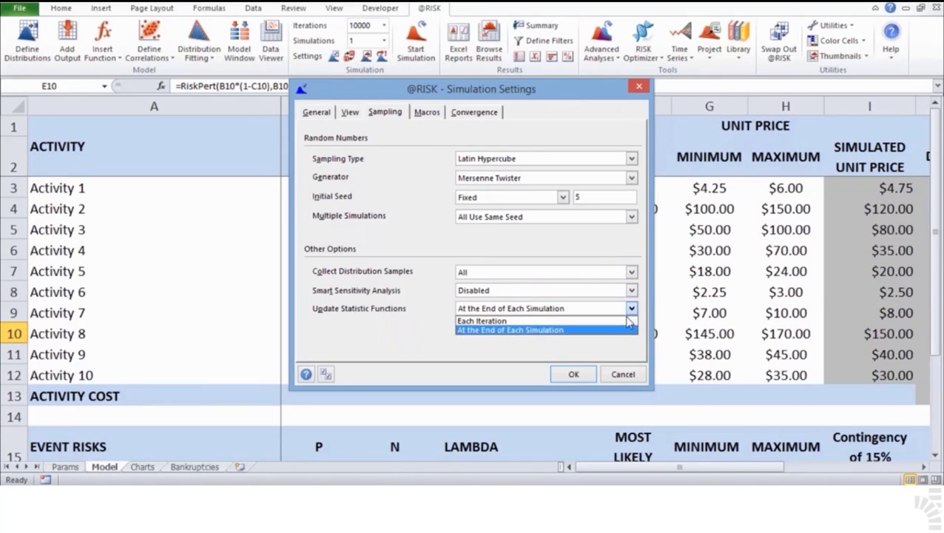
pyautogui.click(617, 330)
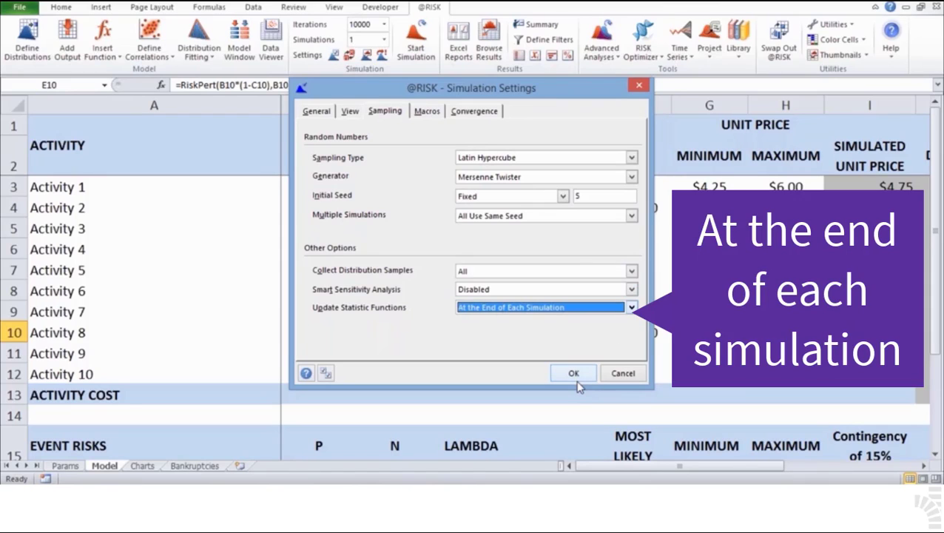
pyautogui.click(578, 374)
pyautogui.click(574, 374)
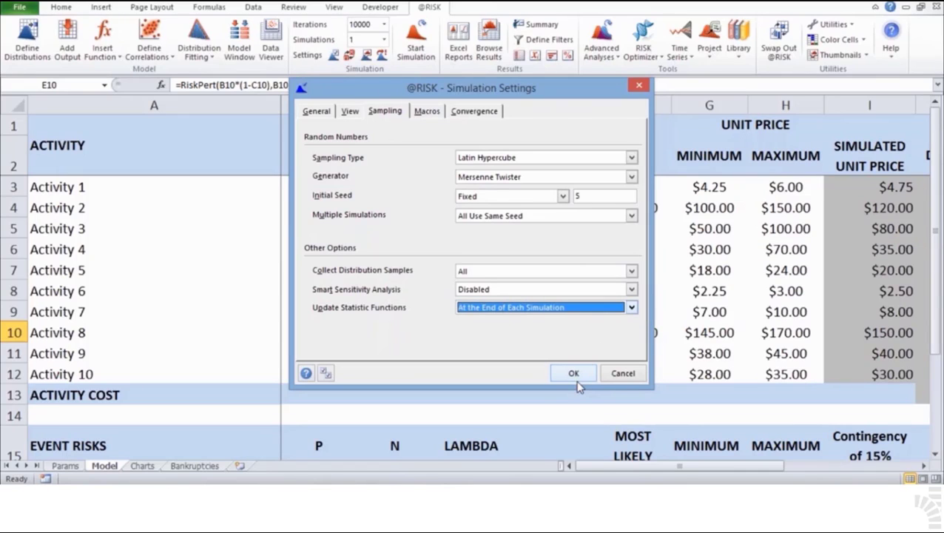
pyautogui.click(574, 374)
pyautogui.click(576, 376)
pyautogui.click(577, 377)
pyautogui.click(576, 375)
pyautogui.click(576, 376)
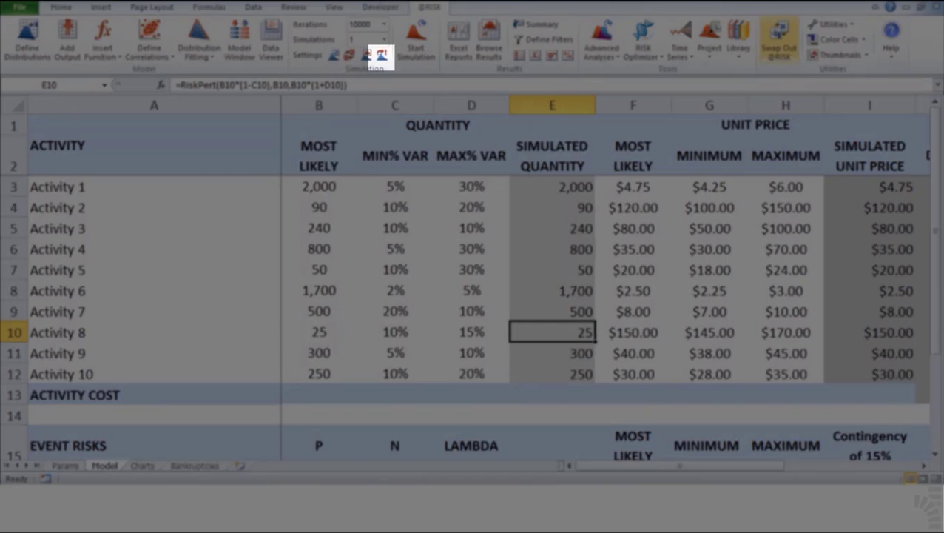
# Select the probabilistic total cost output in cell K21.
pyautogui.scroll(-1, 474, 296)
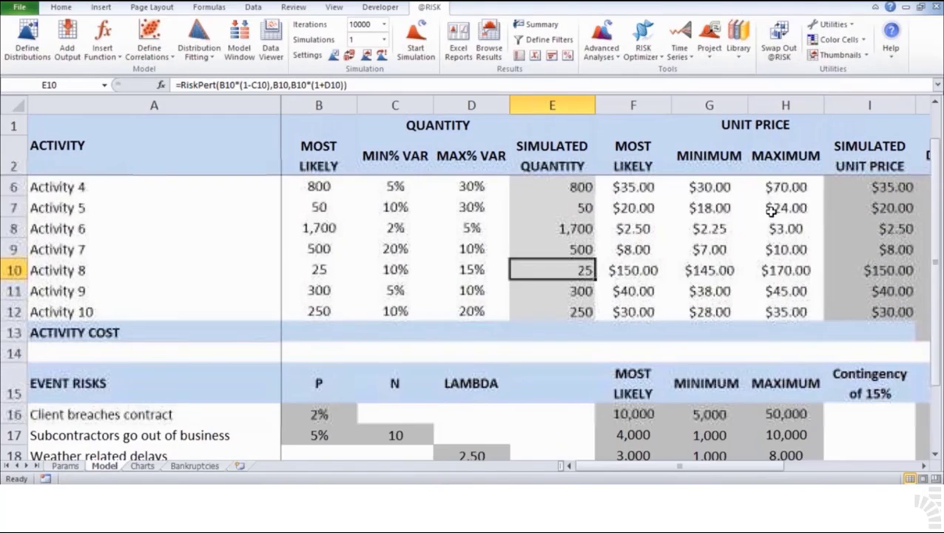
pyautogui.scroll(-3, 877, 292)
pyautogui.click(881, 331)
pyautogui.press('Right')
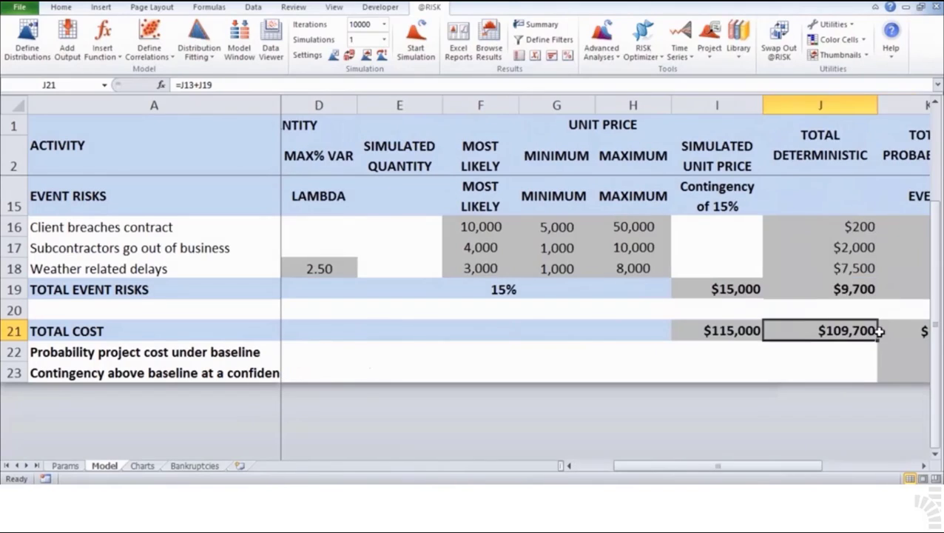
pyautogui.click(880, 330)
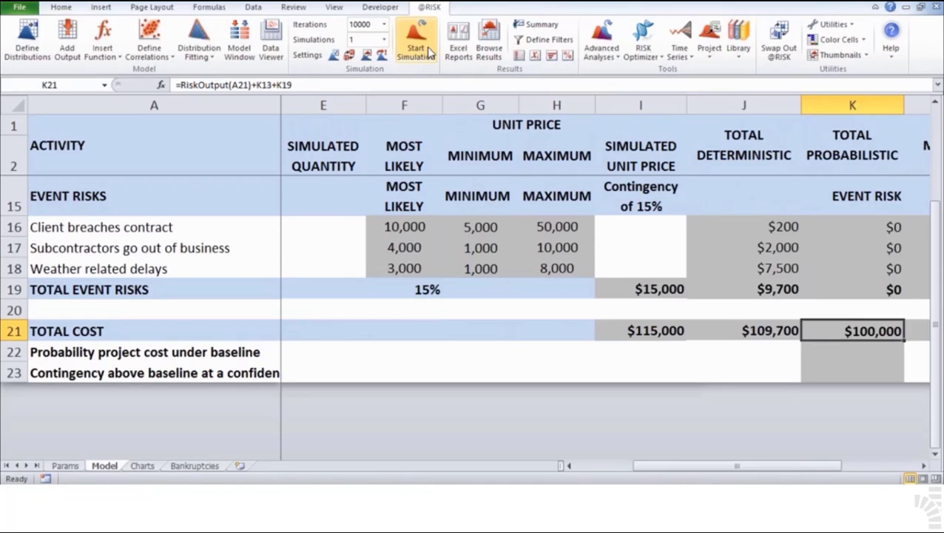
# Turn on demo mode and check the automatic results display options in the simulation settings, leaving them as they are.
pyautogui.click(383, 59)
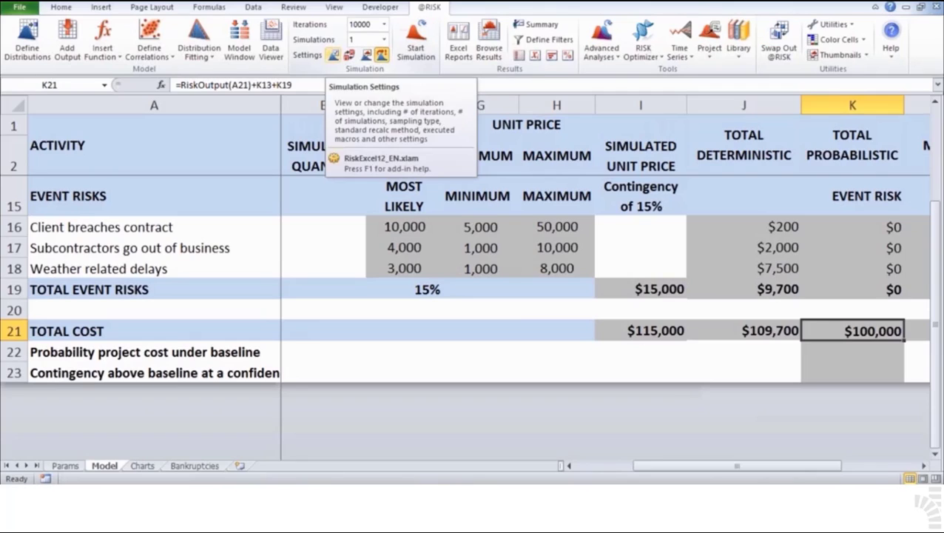
pyautogui.click(334, 57)
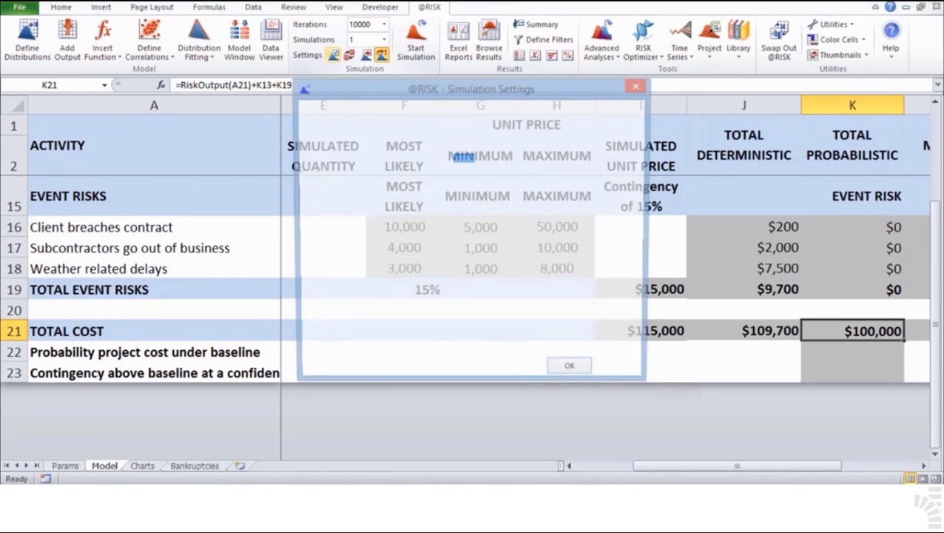
pyautogui.click(349, 111)
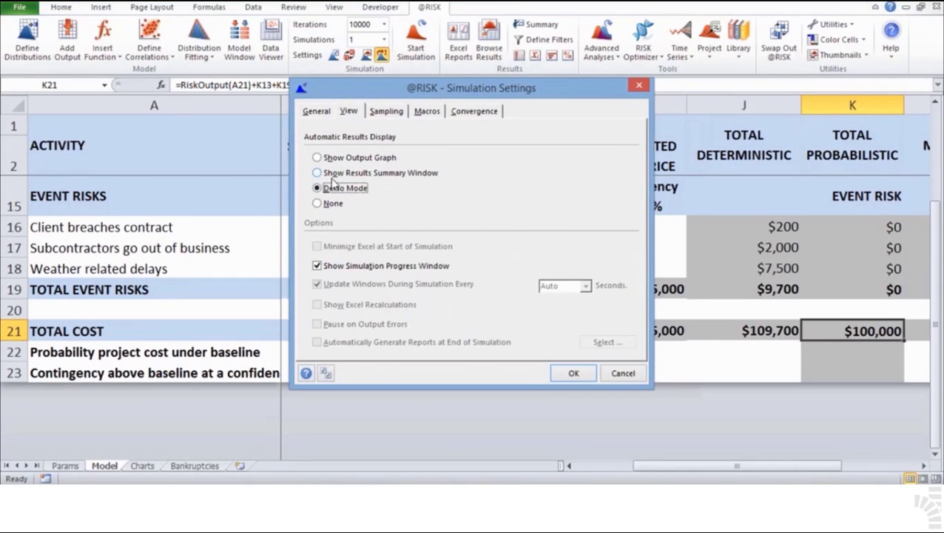
pyautogui.click(627, 375)
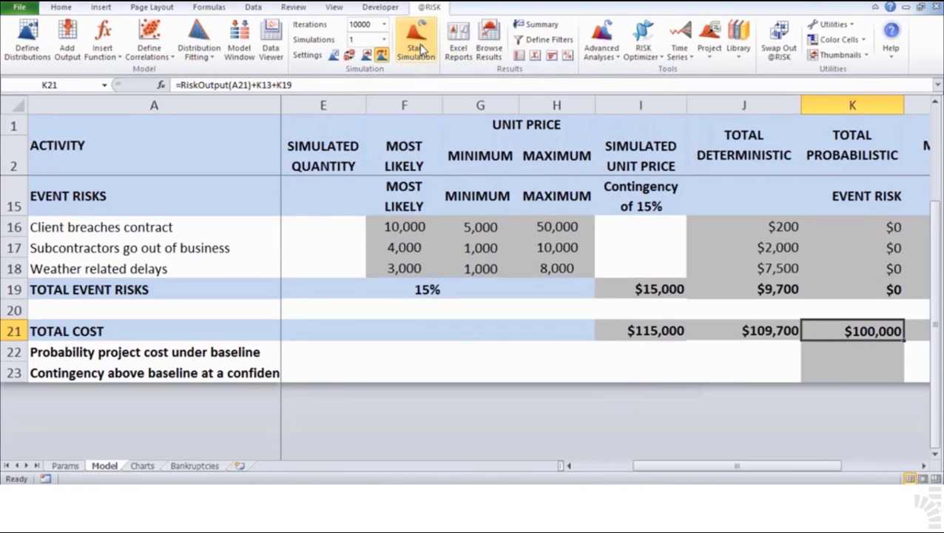
# Start the simulation and switch demo mode off and back on while it runs.
pyautogui.click(419, 48)
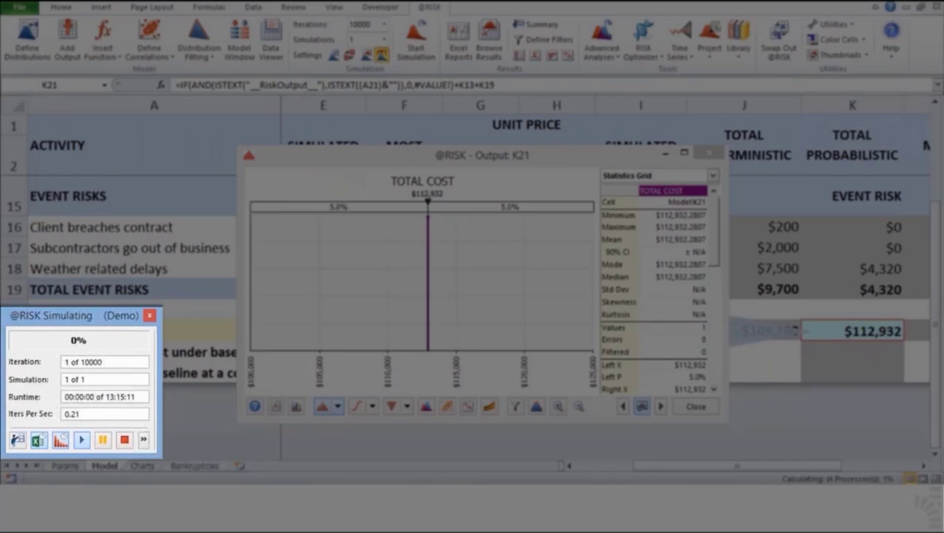
pyautogui.click(18, 441)
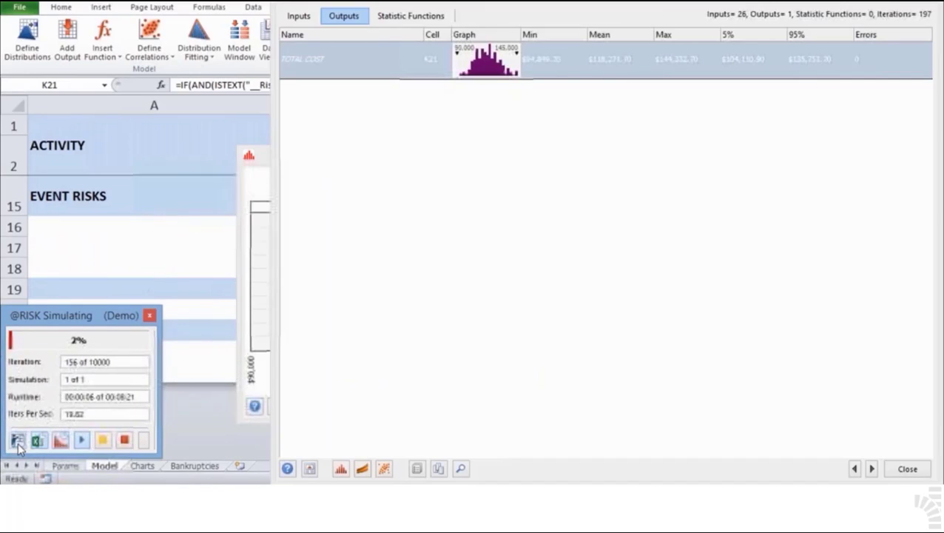
pyautogui.click(18, 442)
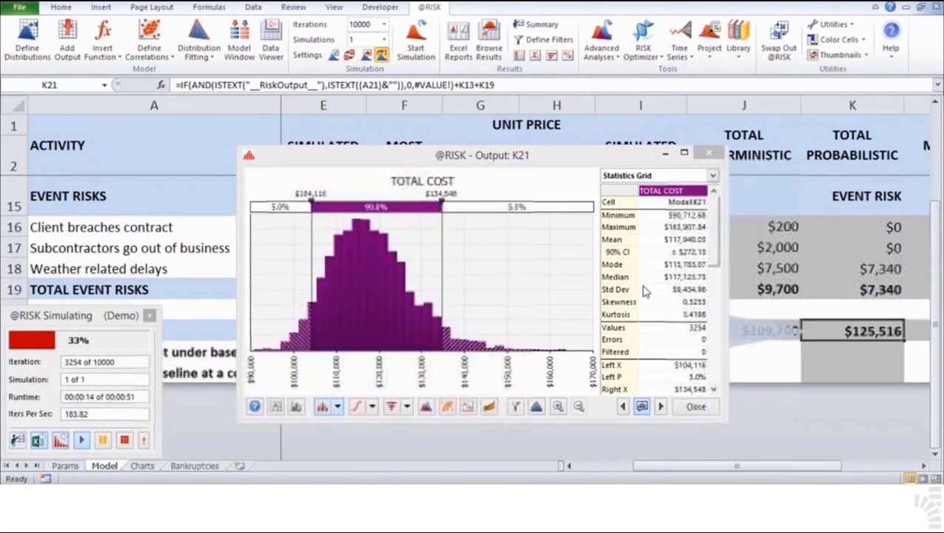
pyautogui.click(130, 442)
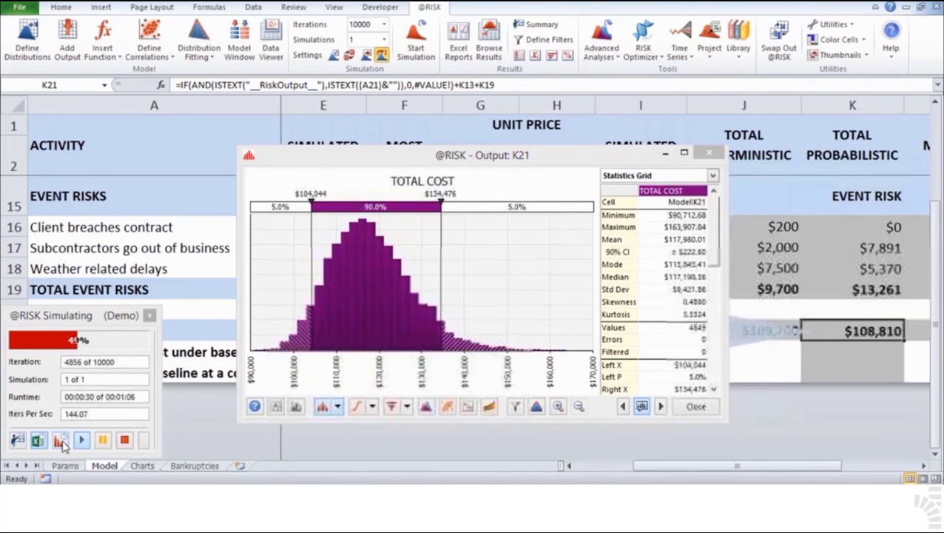
# Switch the real-time window updates and the Excel recalculation display off and back on during the running simulation.
pyautogui.click(63, 443)
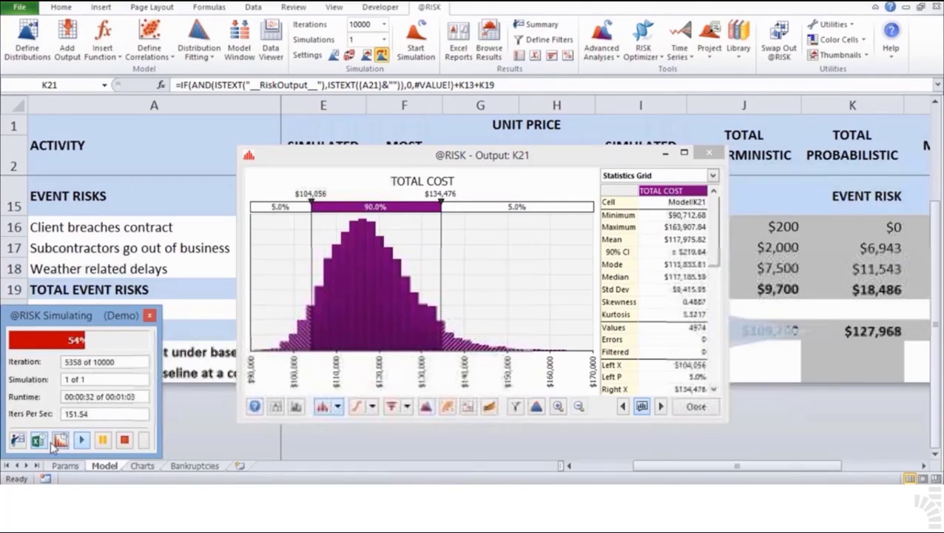
pyautogui.click(41, 443)
pyautogui.click(41, 443)
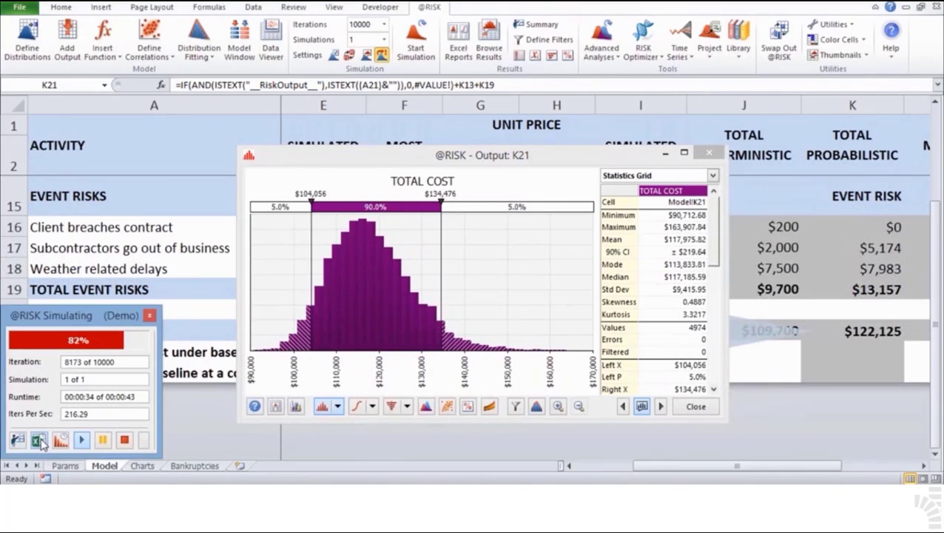
pyautogui.click(60, 442)
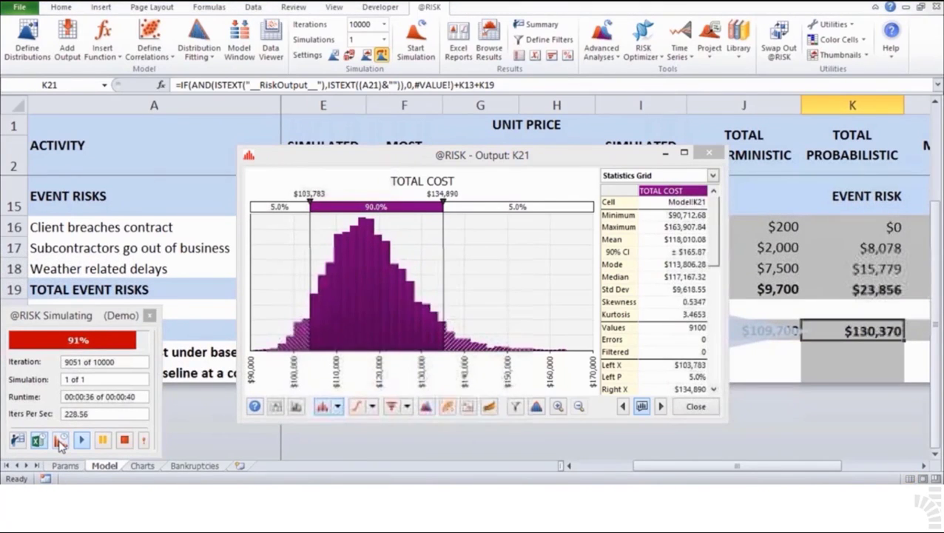